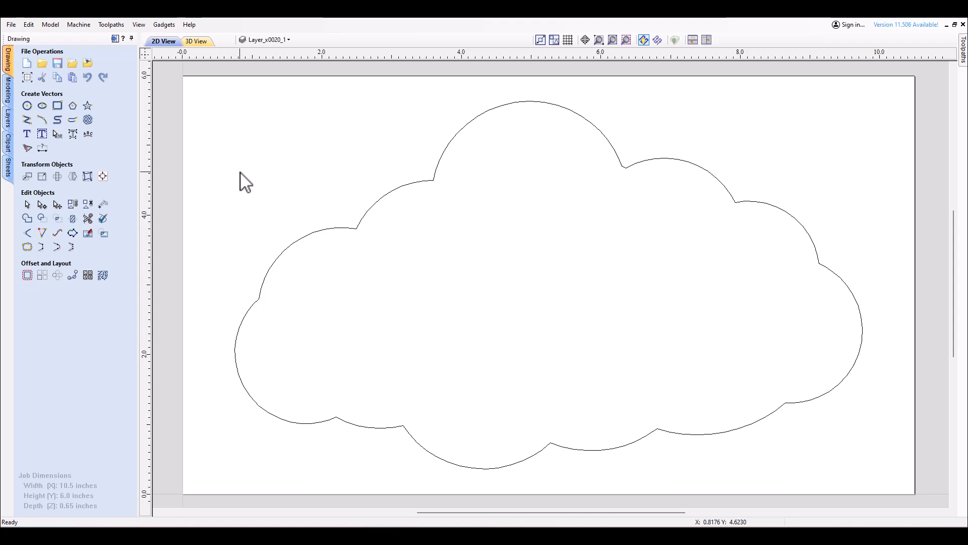
# Step: Open the clean pocket toolpath for editing and select its 1/4" End Mill
pyautogui.click(114, 39)
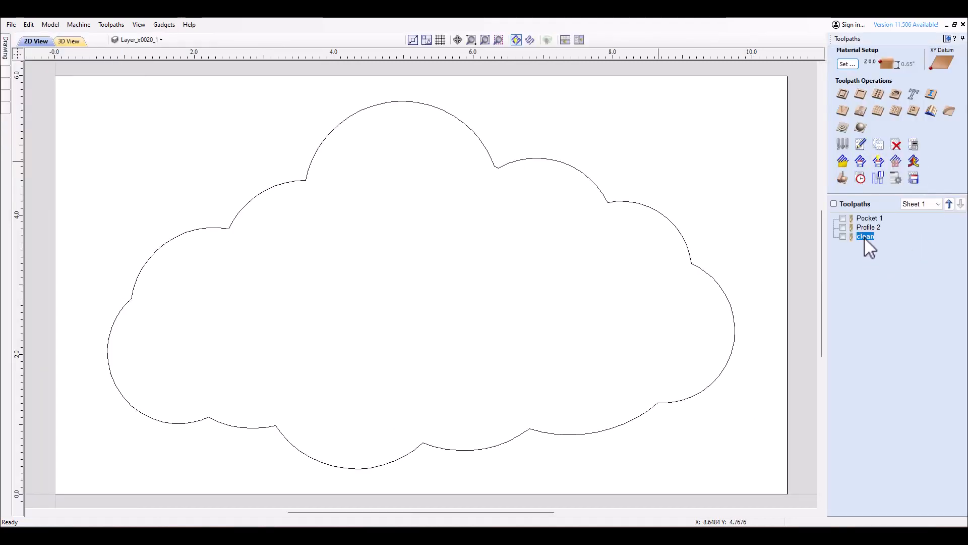
pyautogui.doubleClick(864, 237)
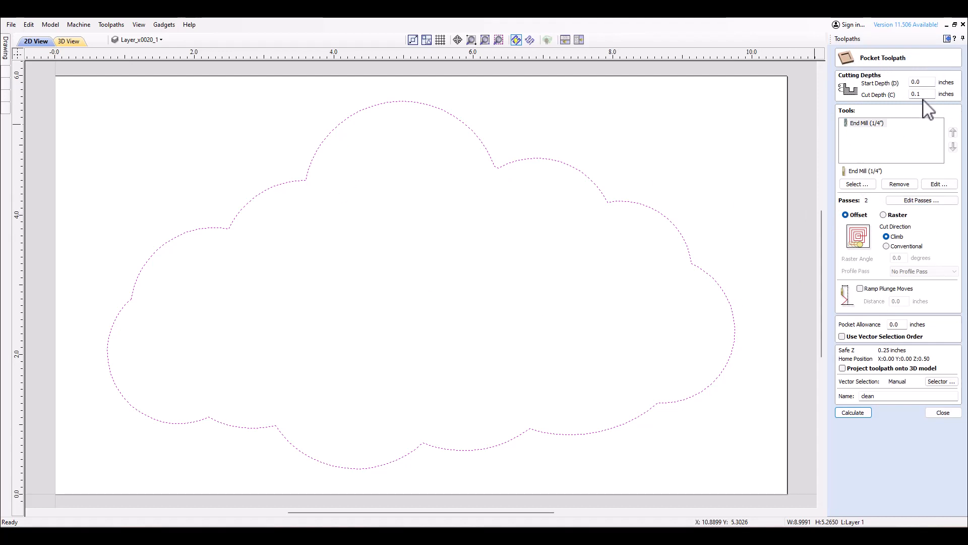
pyautogui.click(903, 95)
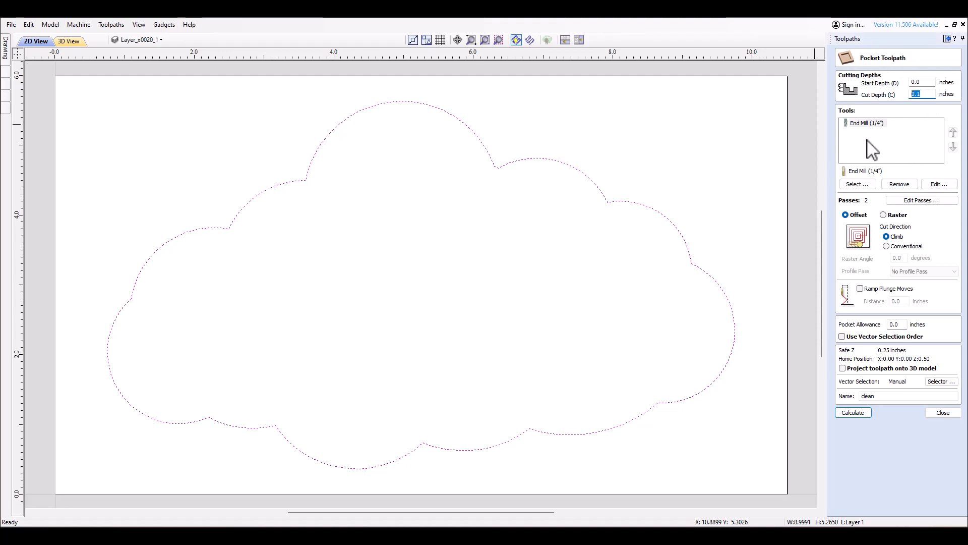
pyautogui.click(885, 125)
# Step: Set the clean pocket to Raster clearing, reselect the cloud outline, and calculate the toolpath
pyautogui.click(884, 215)
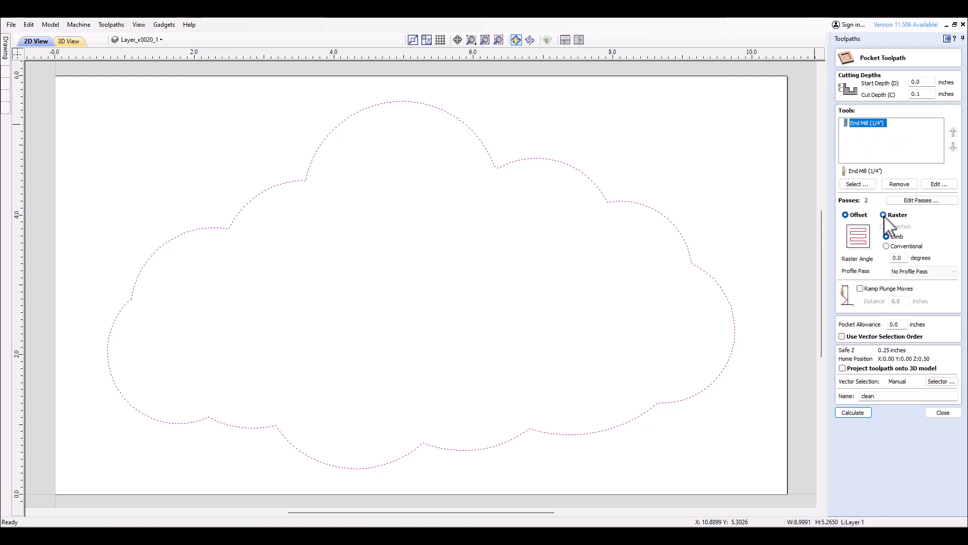
pyautogui.click(846, 216)
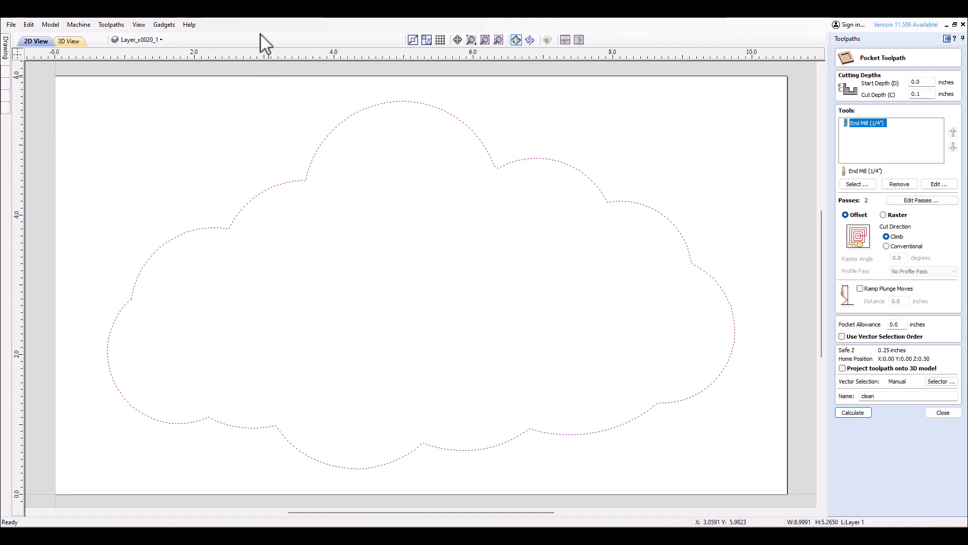
pyautogui.click(884, 215)
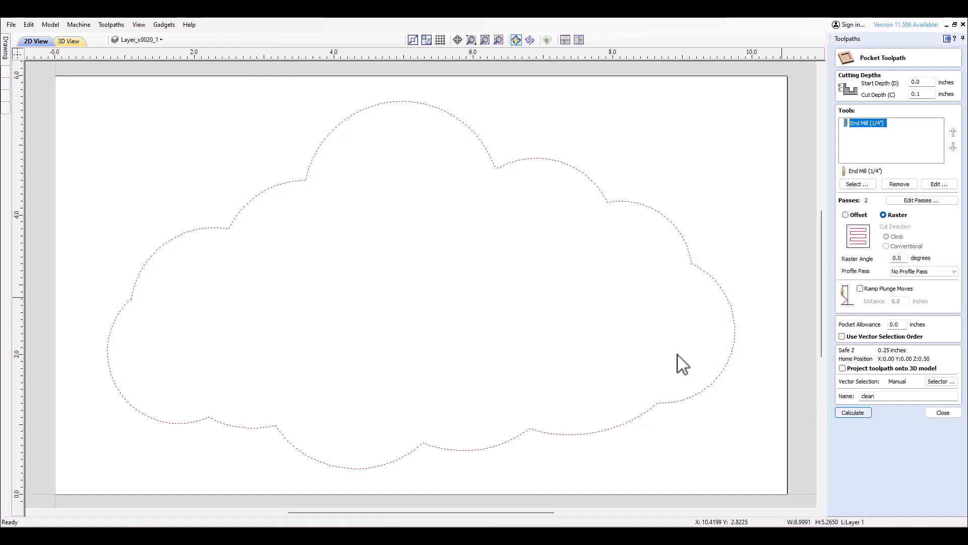
pyautogui.click(612, 207)
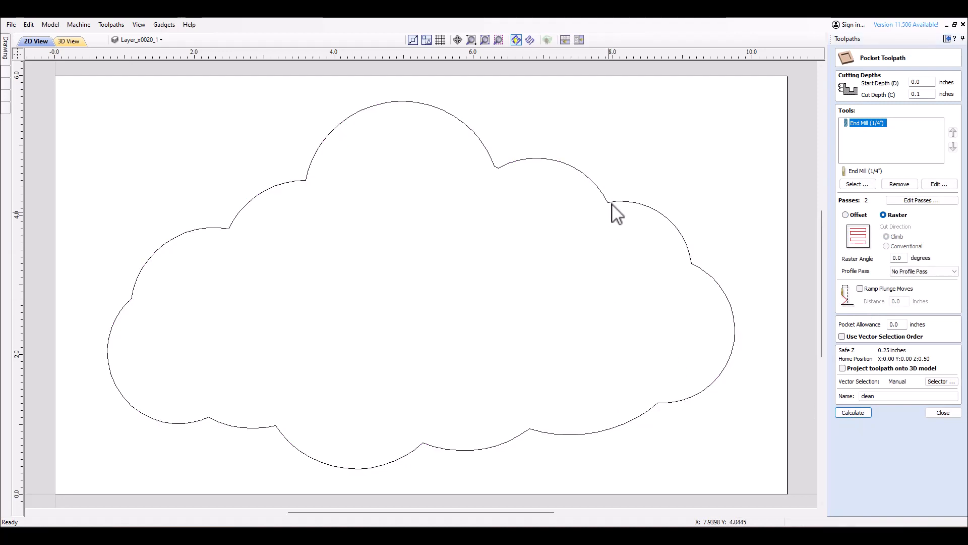
pyautogui.click(612, 204)
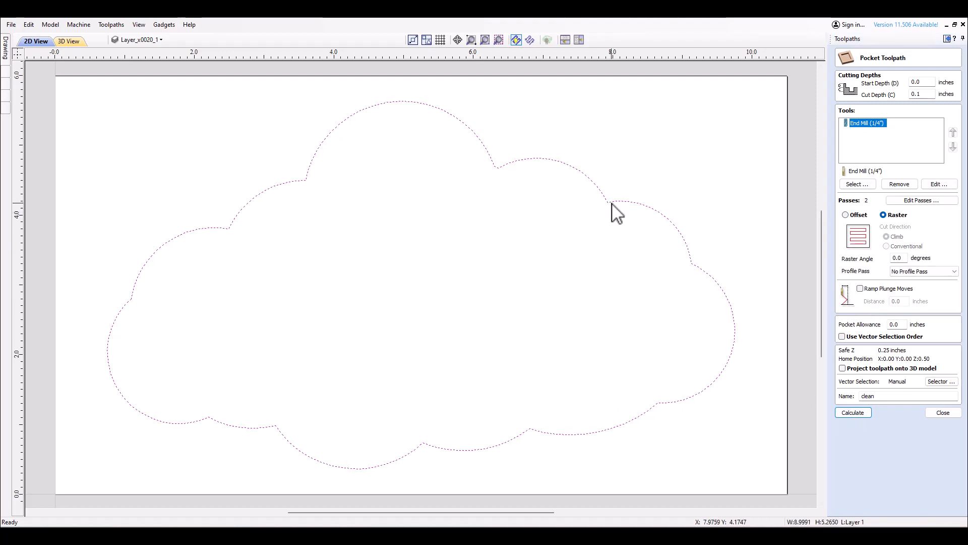
pyautogui.click(853, 413)
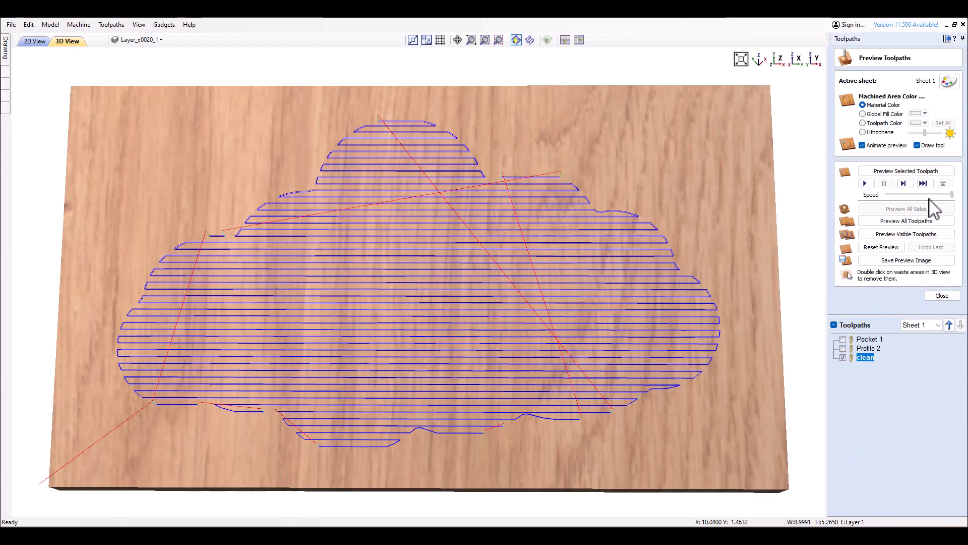
# Step: Simulate the raster clean toolpath, slowing and speeding up the playback, and display its path lines in the 2D view
pyautogui.moveTo(953, 195); pyautogui.dragTo(932, 199)
pyautogui.click(866, 184)
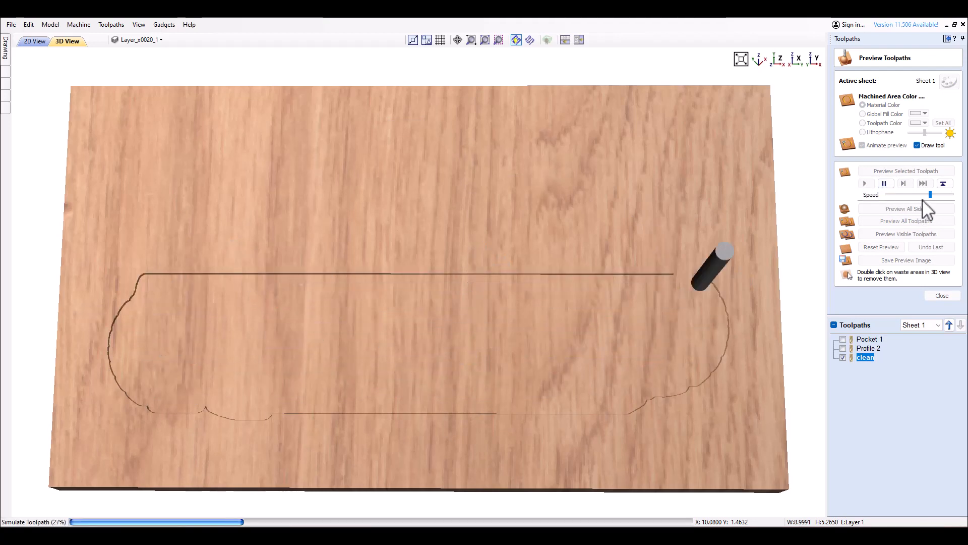
pyautogui.moveTo(931, 194); pyautogui.dragTo(952, 194)
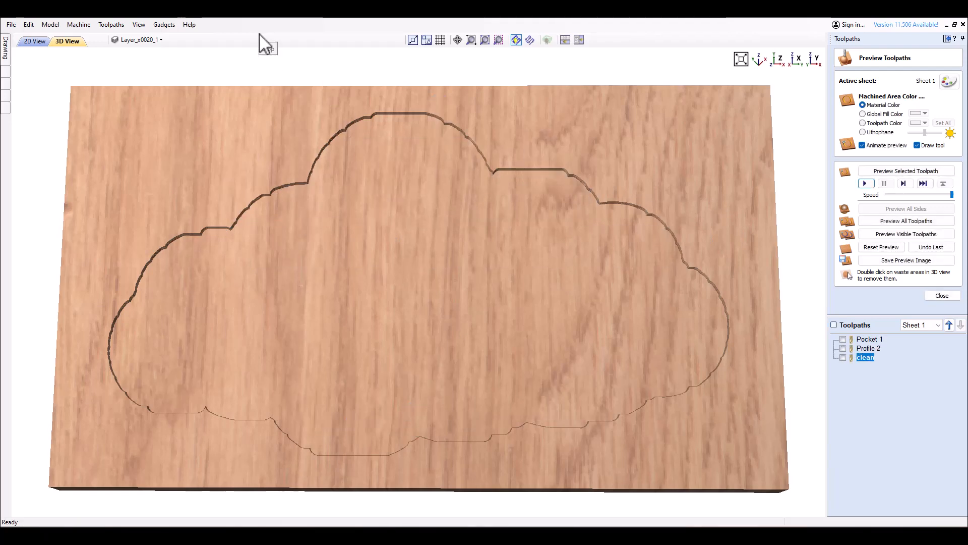
pyautogui.press('F2')
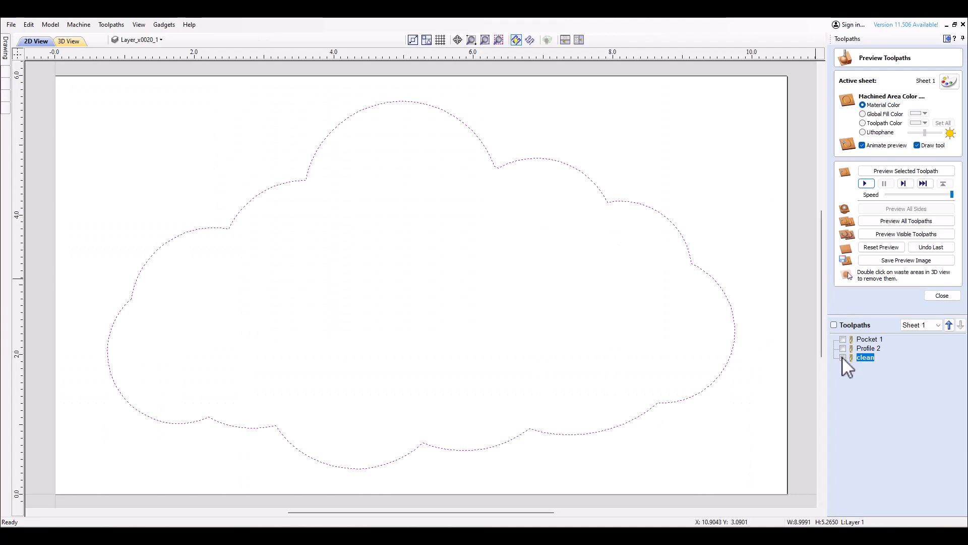
pyautogui.click(843, 357)
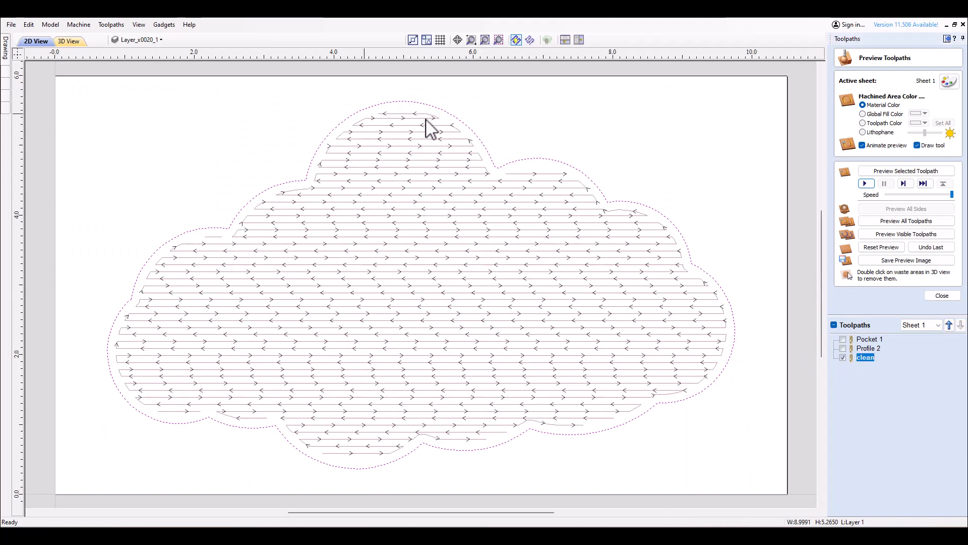
# Step: Reopen the clean pocket toolpath, set it to Offset clearing, and recalculate it
pyautogui.doubleClick(865, 359)
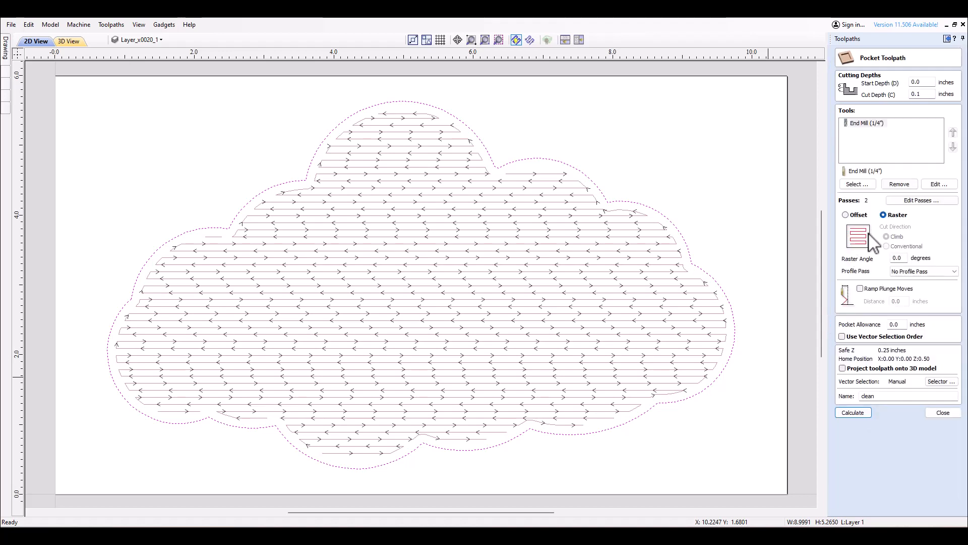
pyautogui.click(846, 216)
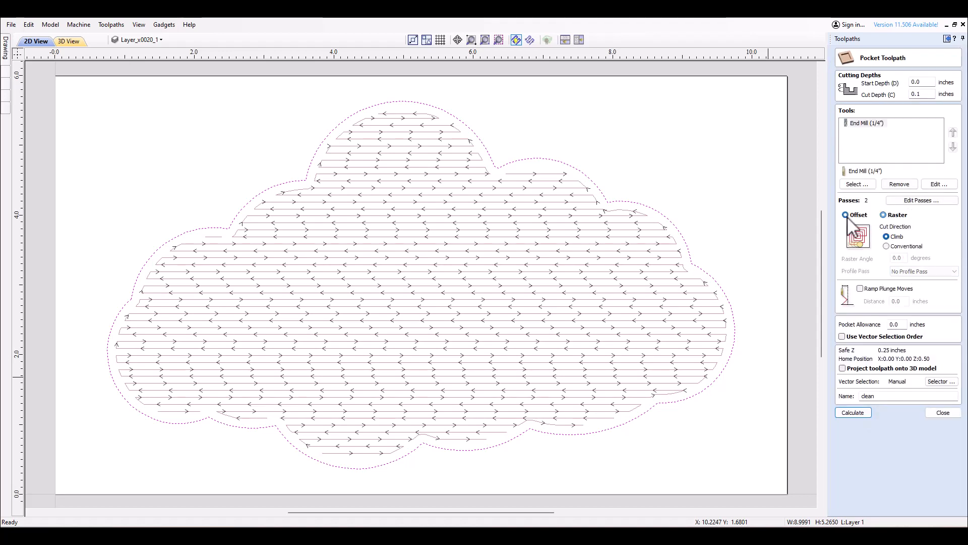
pyautogui.click(851, 413)
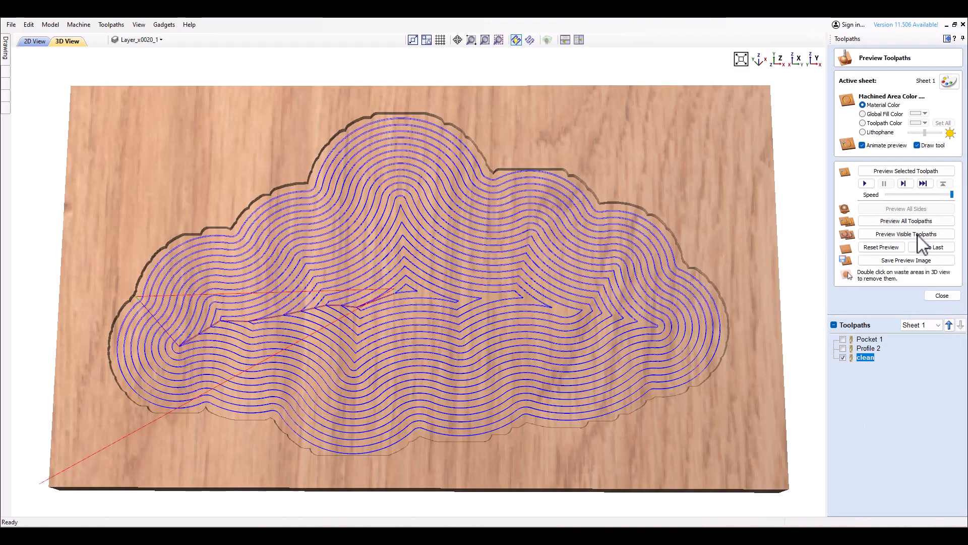
# Step: Undo the last preview cut, check the offset path's direction in the 2D view, and simulate the cut in 3D
pyautogui.click(931, 248)
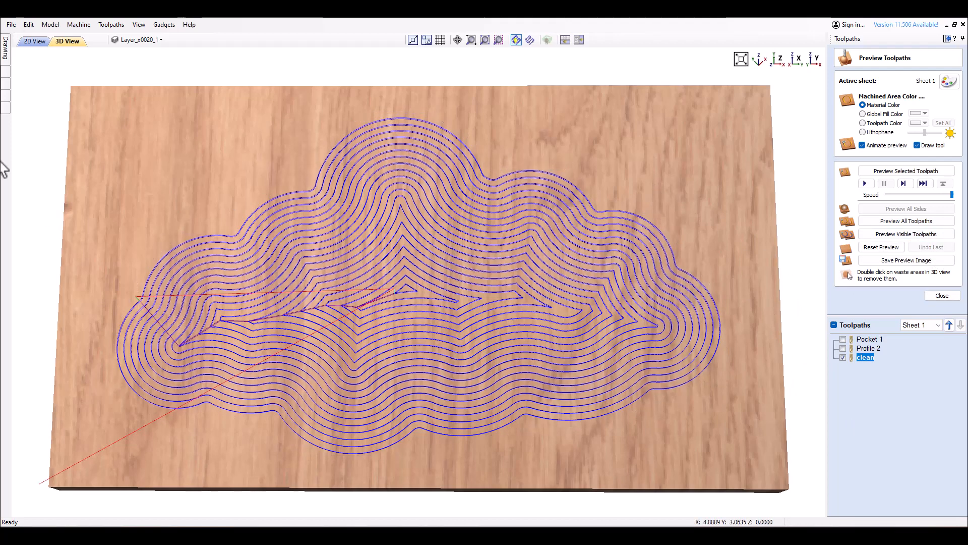
pyautogui.click(35, 41)
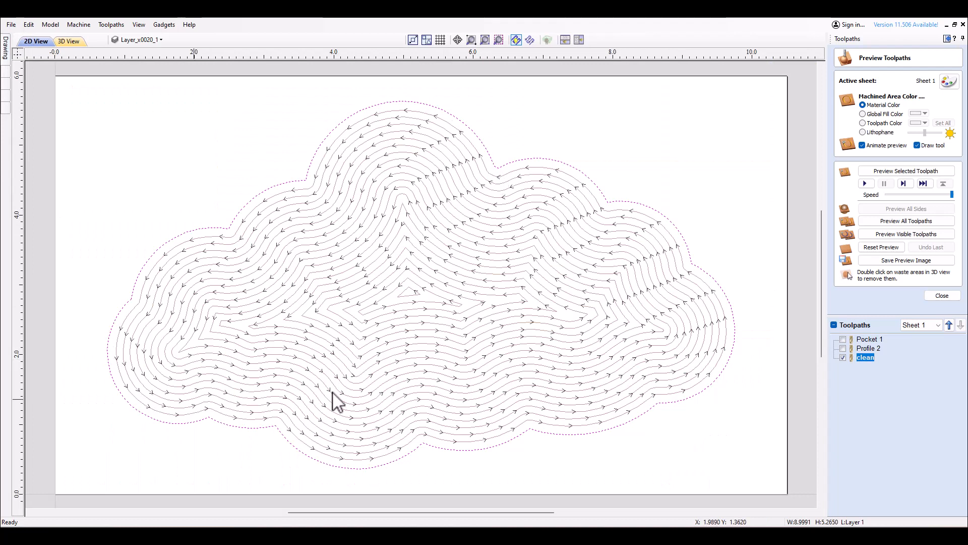
pyautogui.click(866, 184)
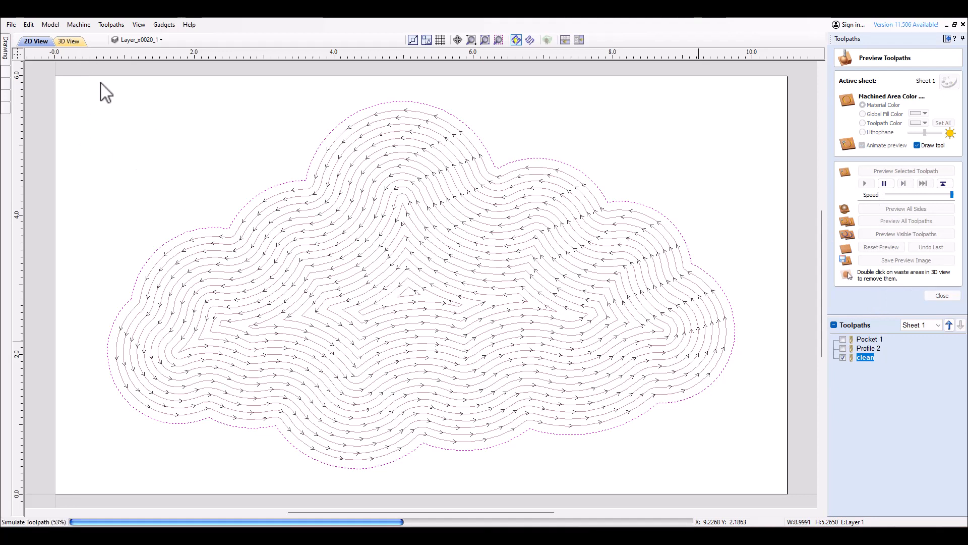
pyautogui.click(69, 42)
pyautogui.moveTo(447, 337); pyautogui.dragTo(731, 444)
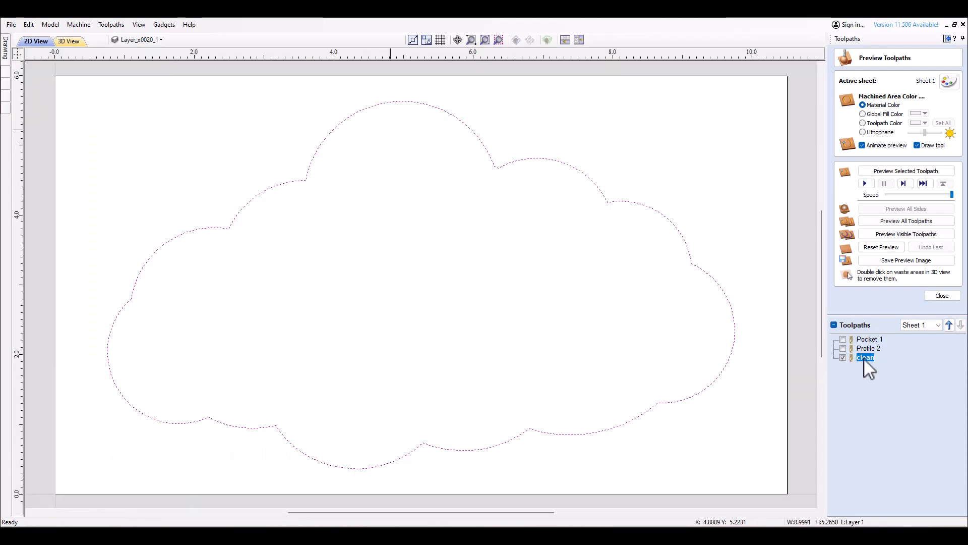
# Step: Reopen the clean pocket toolpath and recalculate it with Raster clearing
pyautogui.doubleClick(865, 357)
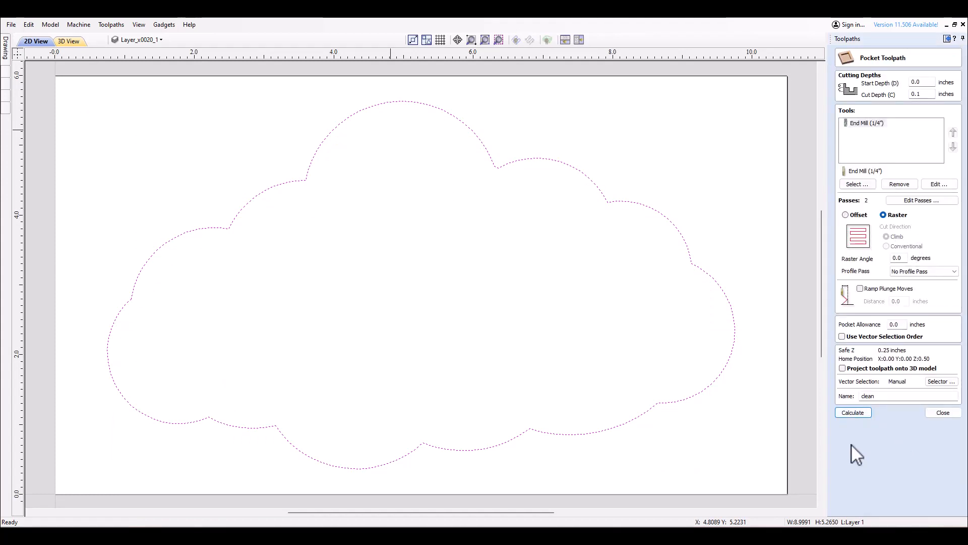
pyautogui.click(852, 412)
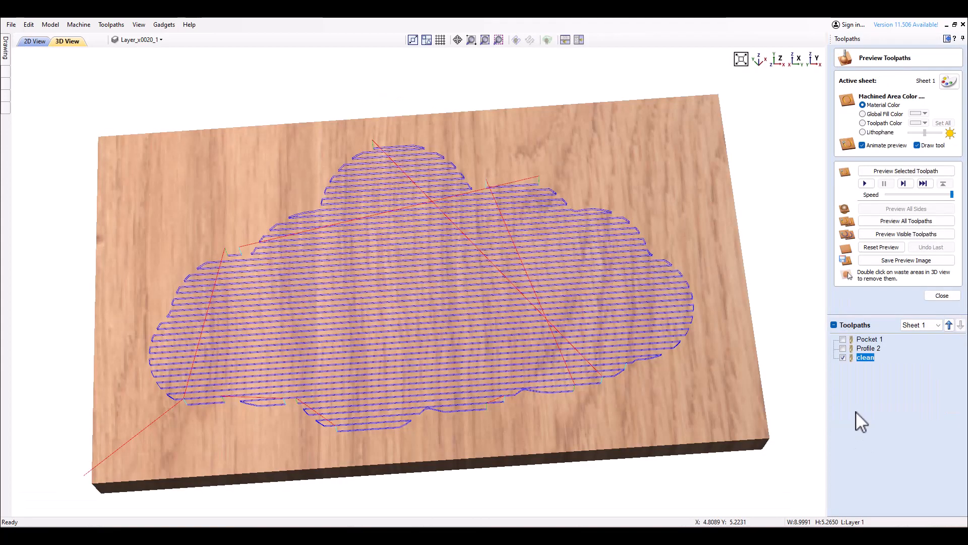
# Step: Simulate the raster clean toolpath in 3D and inspect the cloud pocket's floor and edges
pyautogui.moveTo(422, 382); pyautogui.dragTo(563, 330)
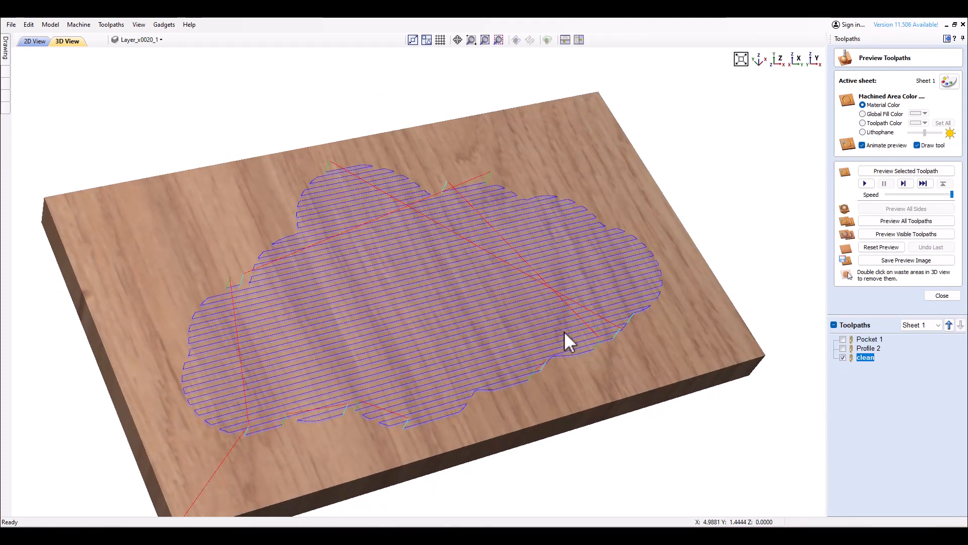
pyautogui.click(865, 183)
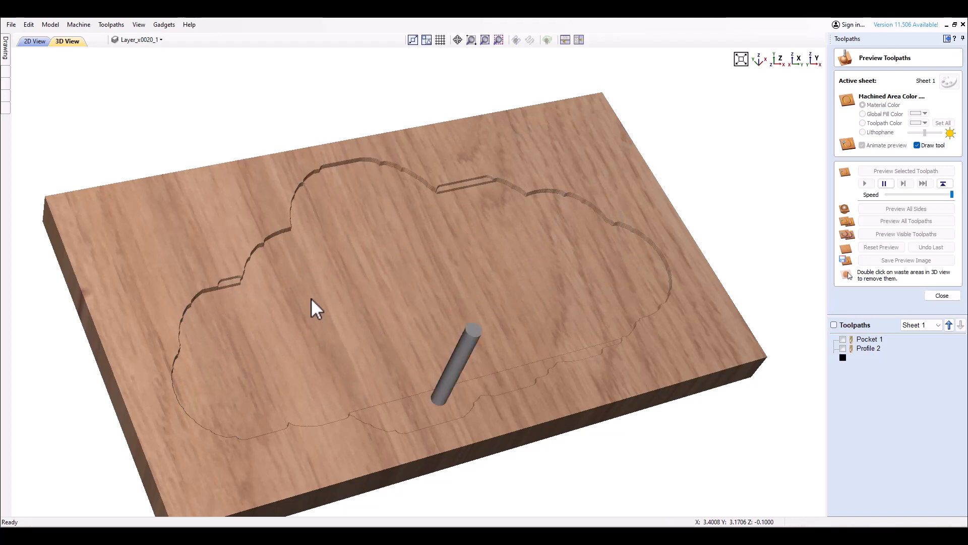
pyautogui.scroll(10, 364, 298)
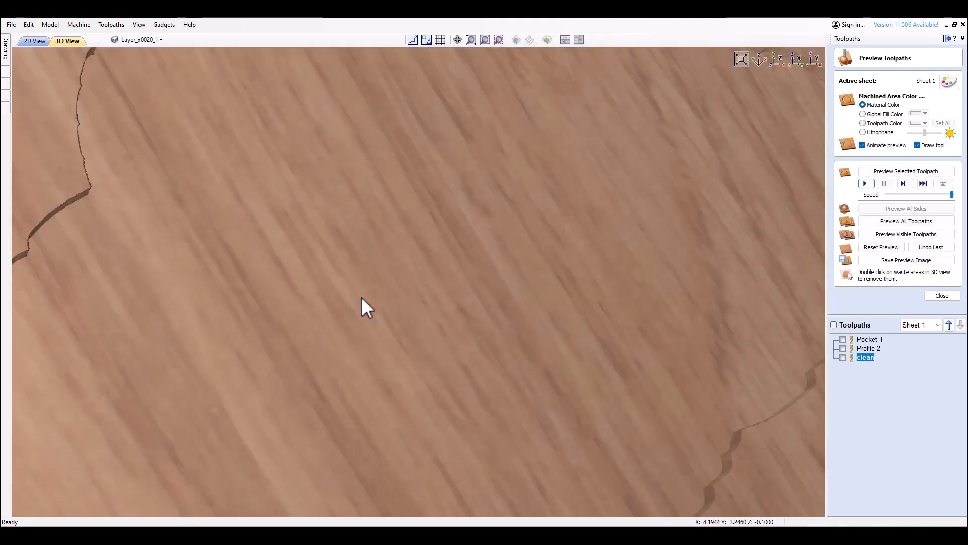
pyautogui.scroll(-5, 361, 298)
pyautogui.moveTo(361, 299); pyautogui.dragTo(523, 363)
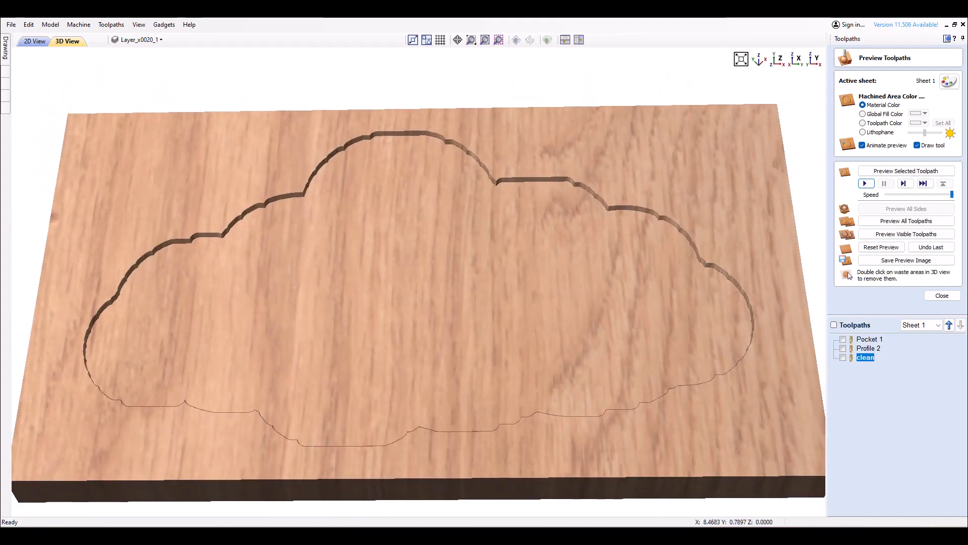
# Step: Switch the clean pocket toolpath back to Offset clearing and recalculate it
pyautogui.doubleClick(860, 357)
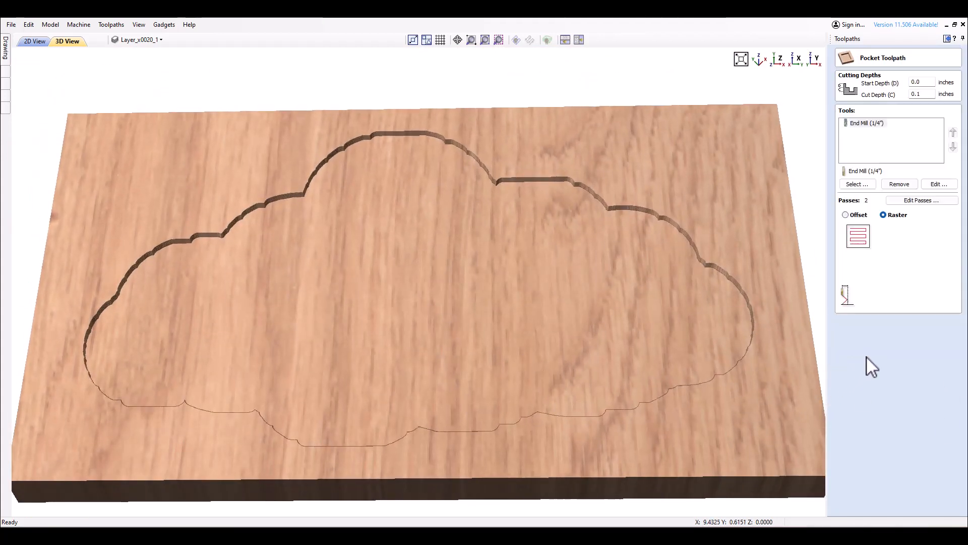
pyautogui.click(845, 215)
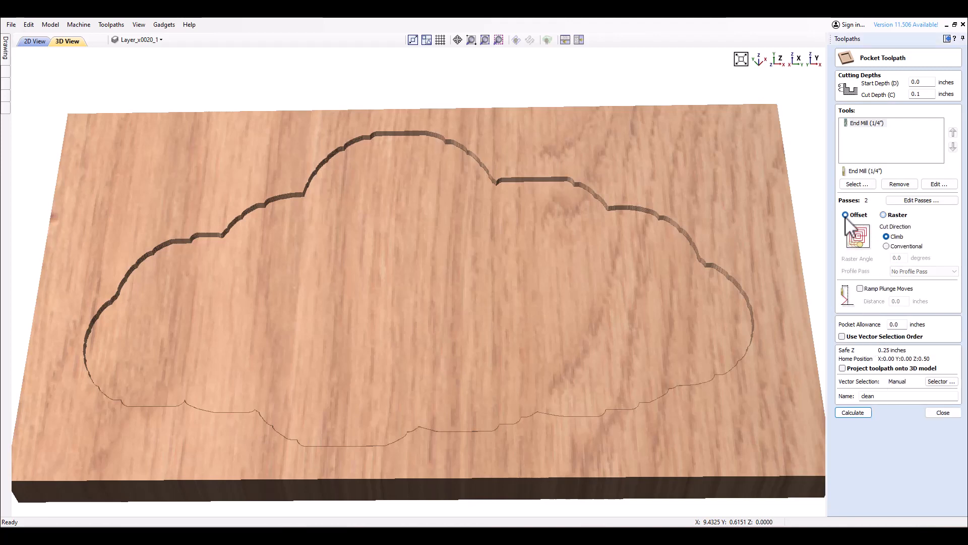
pyautogui.click(856, 412)
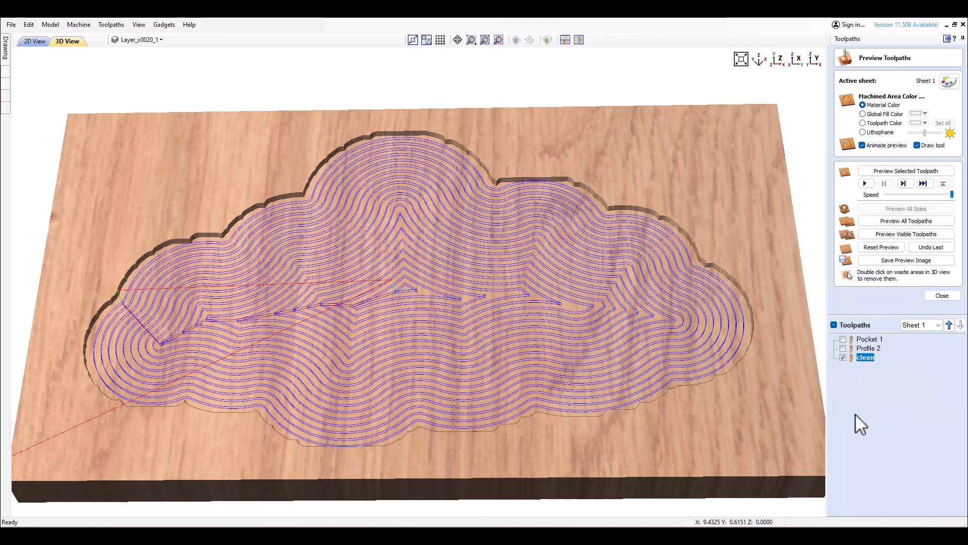
# Step: Undo the raster preview cut, simulate the offset clean toolpath, and inspect the cloud pocket in 3D
pyautogui.click(931, 247)
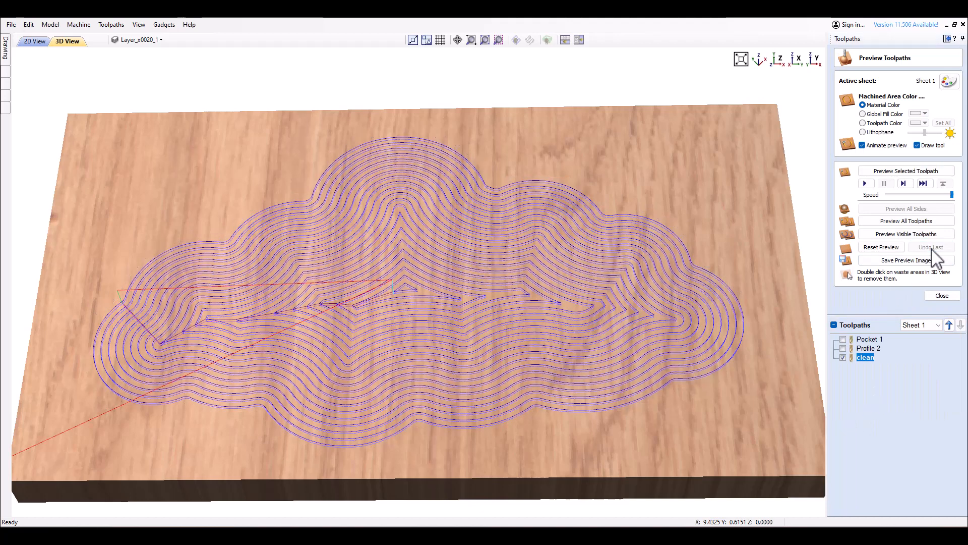
pyautogui.click(866, 184)
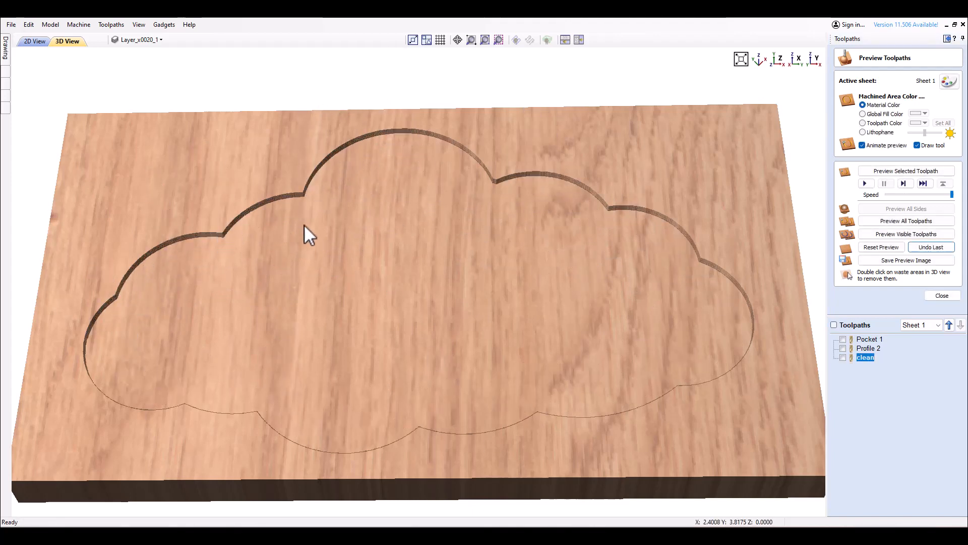
pyautogui.moveTo(304, 226)
pyautogui.mouseDown()
pyautogui.moveTo(473, 205)
pyautogui.moveTo(193, 255)
pyautogui.moveTo(470, 228)
pyautogui.moveTo(572, 247)
pyautogui.moveTo(506, 239)
pyautogui.moveTo(492, 295)
pyautogui.moveTo(452, 315)
pyautogui.moveTo(406, 284)
pyautogui.moveTo(490, 251)
pyautogui.moveTo(551, 243)
pyautogui.moveTo(570, 301)
pyautogui.moveTo(510, 308)
pyautogui.mouseUp()
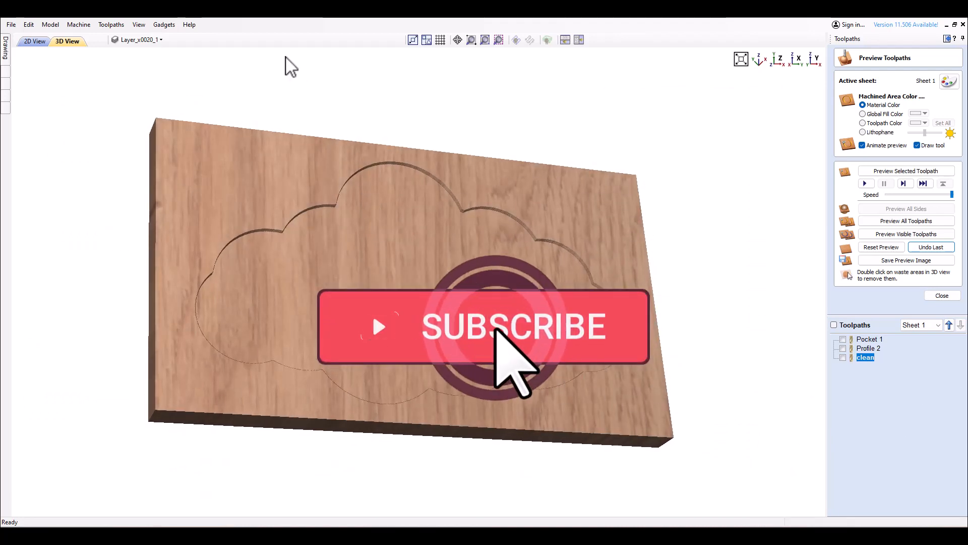